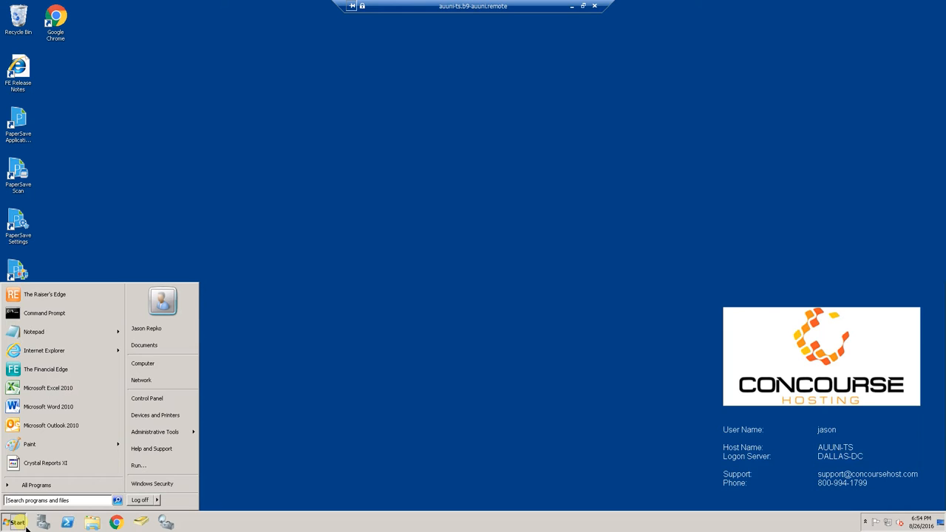
# Launch Active Directory Users and Computers from the Start menu's Administrative Tools
pyautogui.moveTo(172, 433)
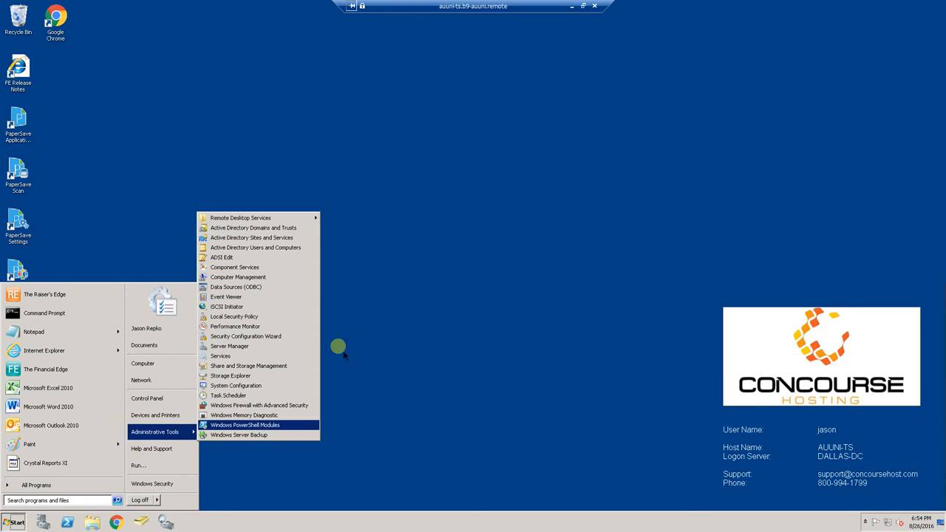
pyautogui.click(285, 249)
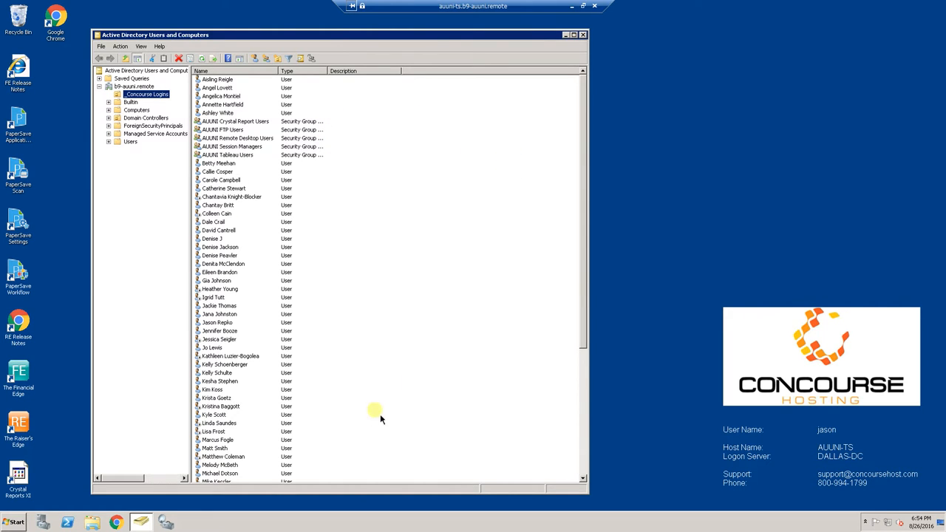
# Select the AUUNI Tableau Users security group and open its Properties
pyautogui.click(226, 323)
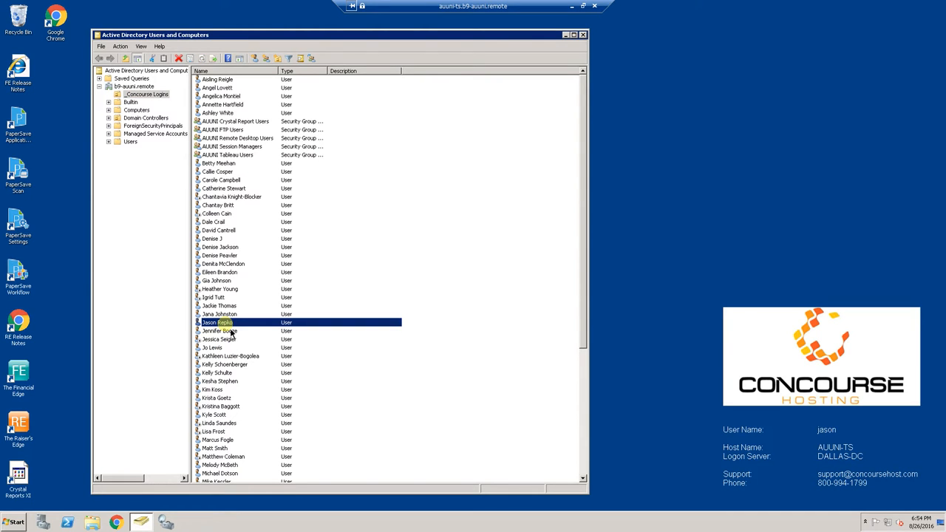
pyautogui.click(235, 155)
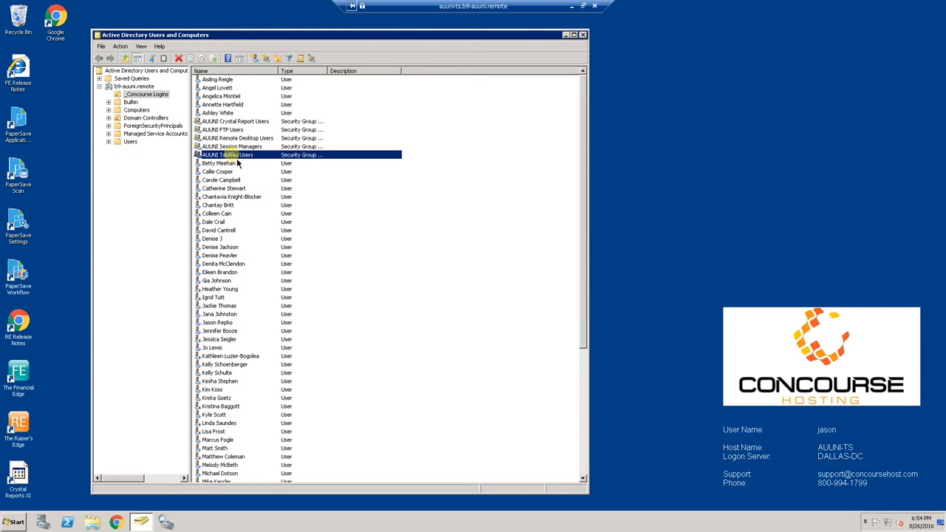
pyautogui.click(236, 159)
pyautogui.doubleClick(200, 157)
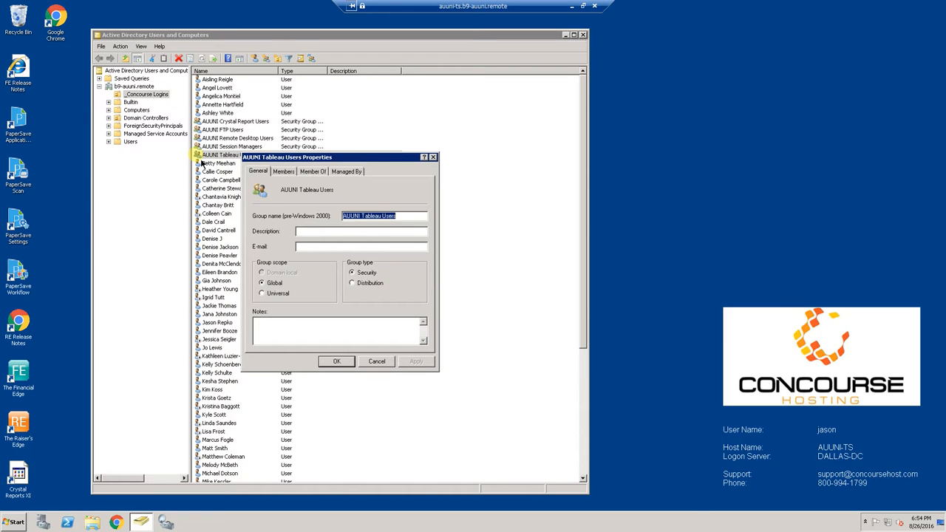
# Remove the existing member from the AUUNI Tableau Users group's Members list
pyautogui.click(286, 173)
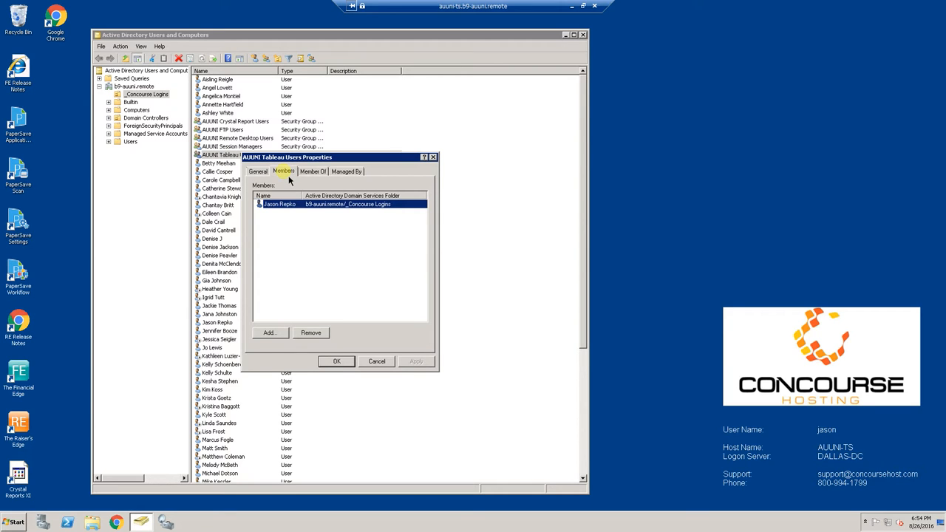
pyautogui.click(294, 205)
pyautogui.click(311, 333)
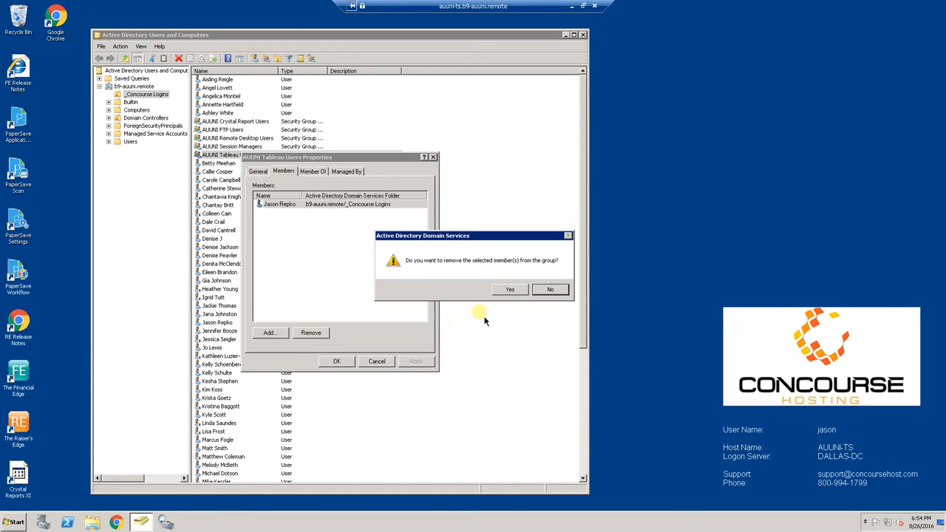
pyautogui.click(510, 289)
# Add the user back as a member via Check Names, then save and close the group's properties
pyautogui.click(270, 333)
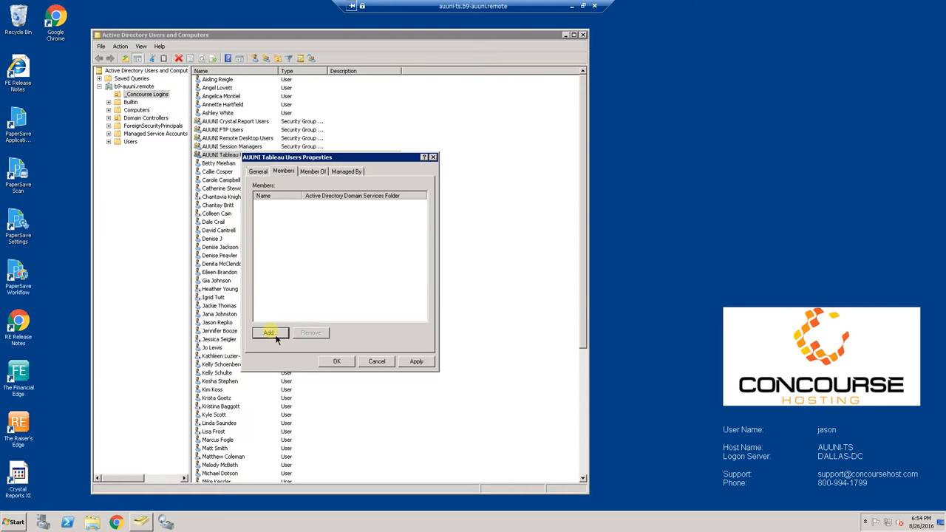
pyautogui.click(279, 240)
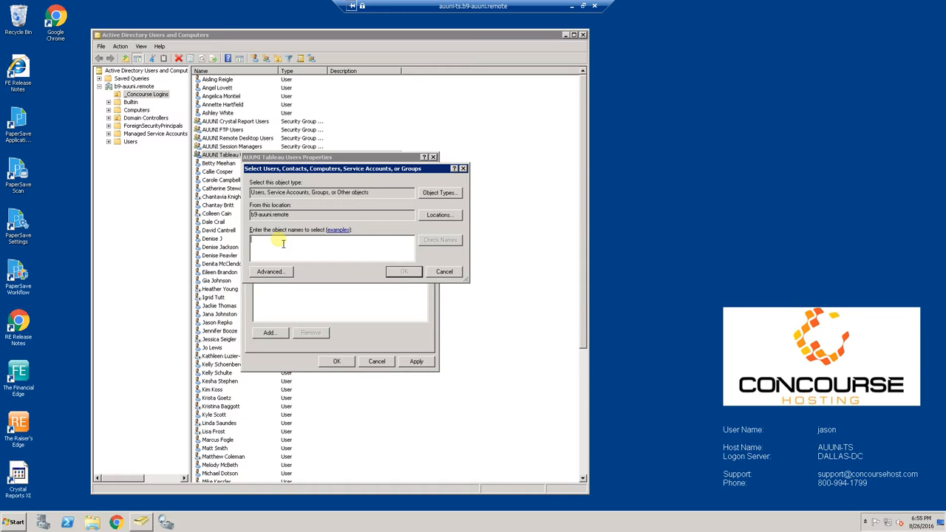
pyautogui.write('jason')
pyautogui.click(440, 246)
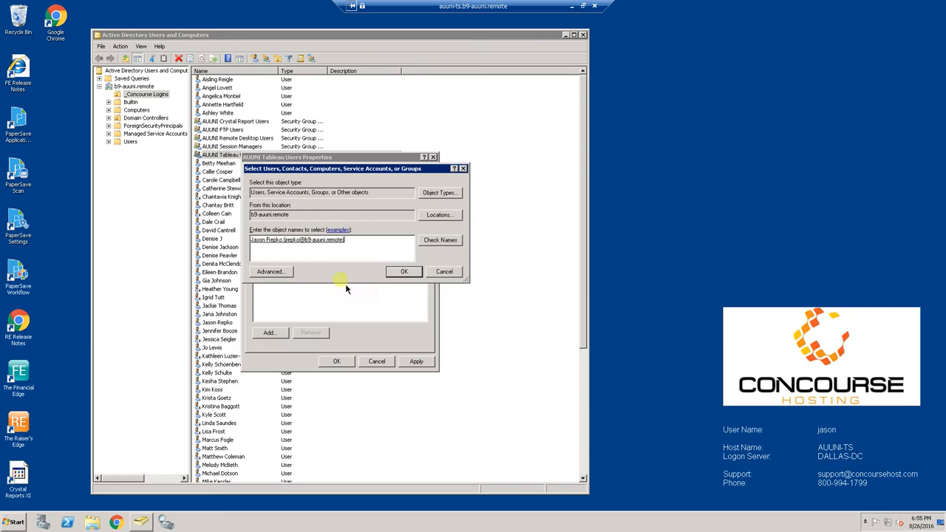
pyautogui.click(405, 272)
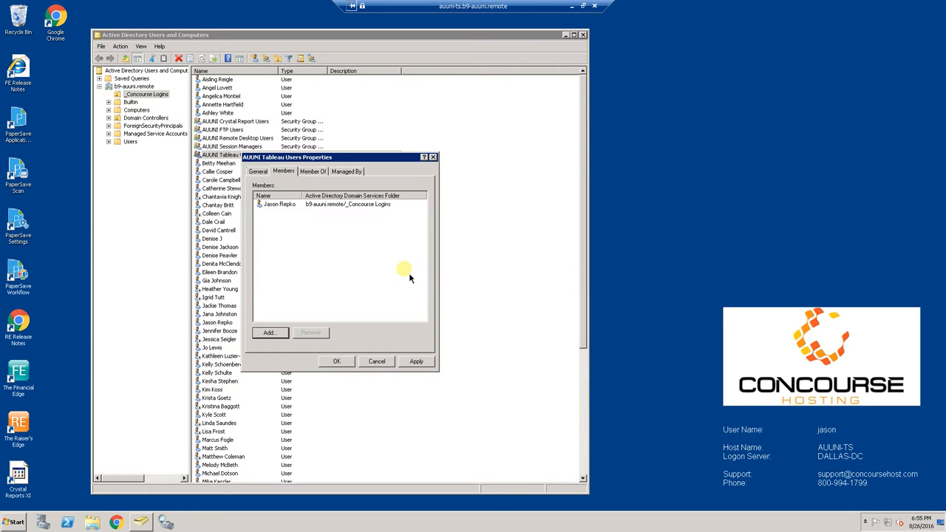
pyautogui.click(336, 362)
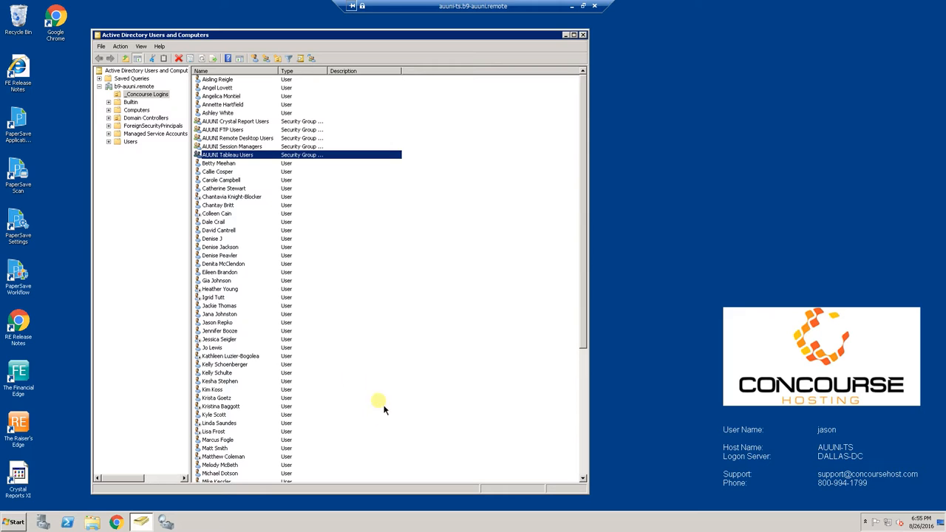
# Reopen AUUNI Tableau Users, remove its only member, and save the now-empty group
pyautogui.doubleClick(240, 156)
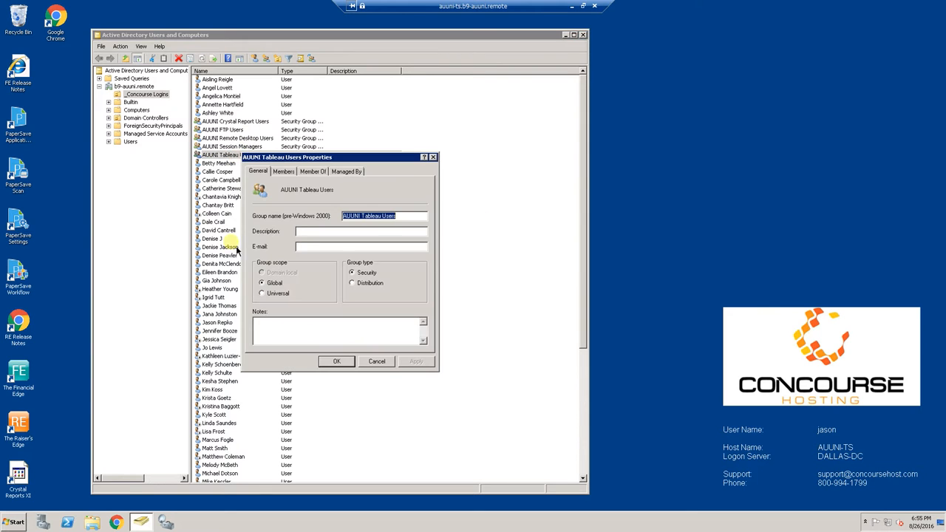
pyautogui.click(322, 173)
pyautogui.click(284, 171)
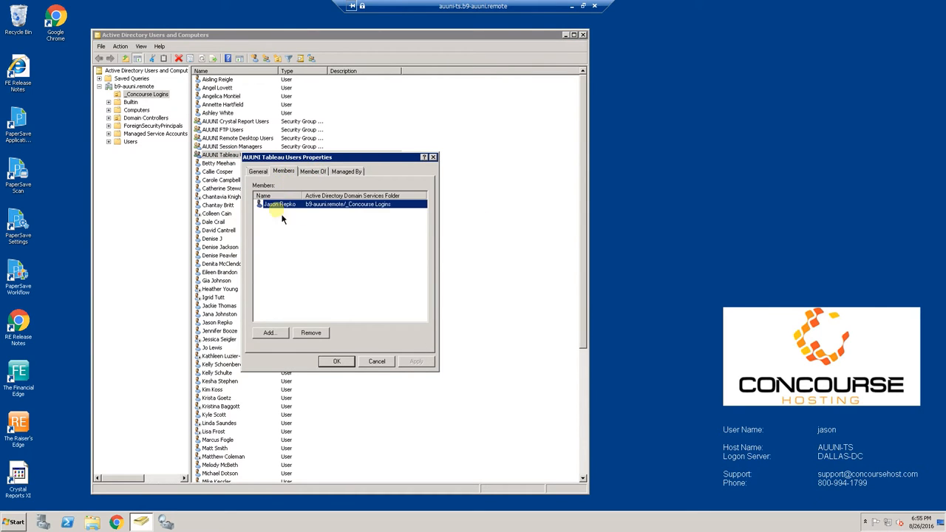
pyautogui.click(312, 337)
pyautogui.click(510, 290)
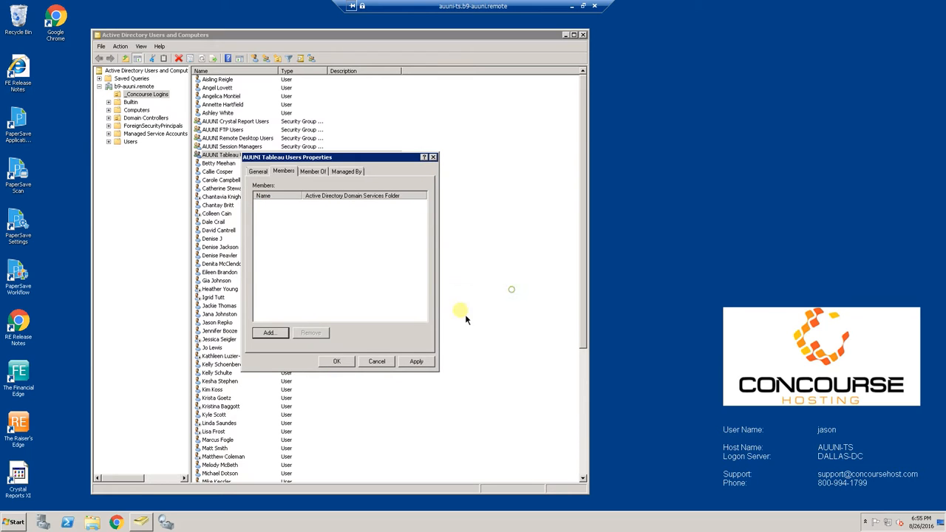
pyautogui.click(337, 362)
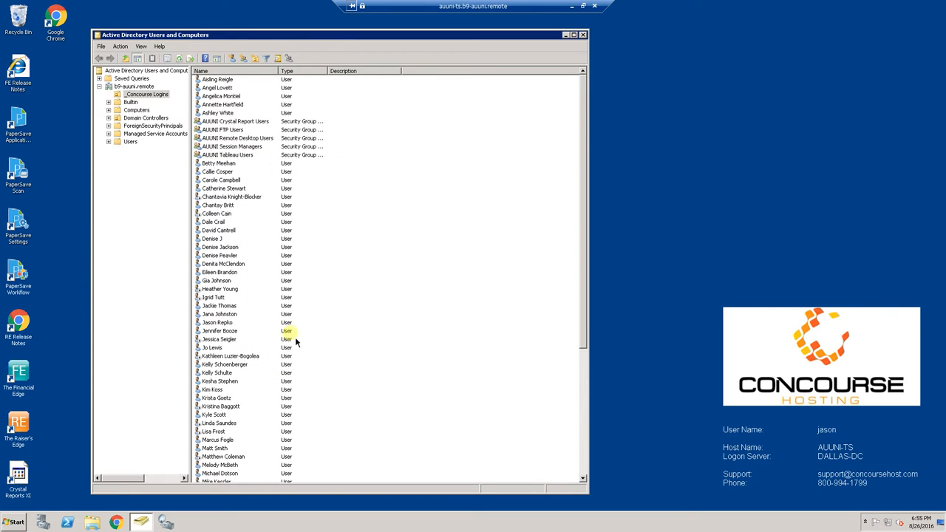
pyautogui.click(218, 325)
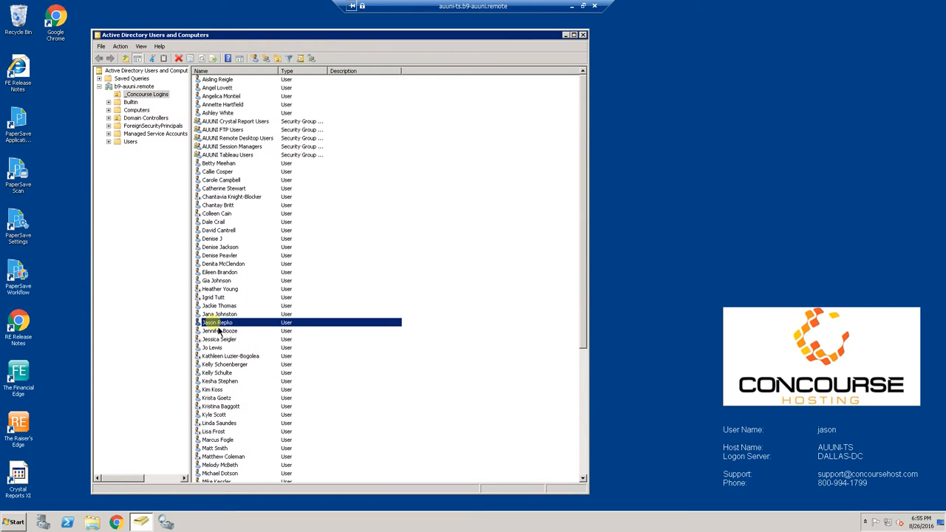
# On the user's Member Of tab, add the AUUNI Tableau Users group found by searching 'auuni'
pyautogui.doubleClick(218, 325)
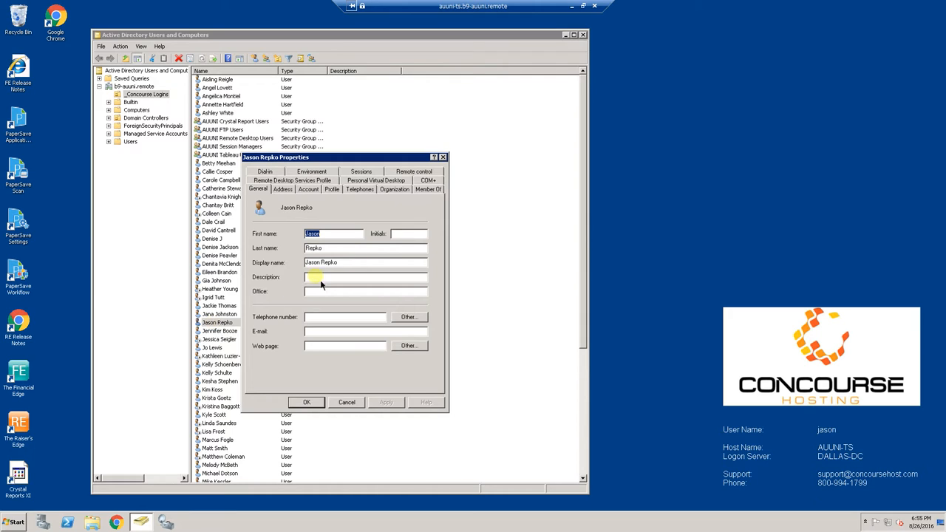
pyautogui.click(436, 193)
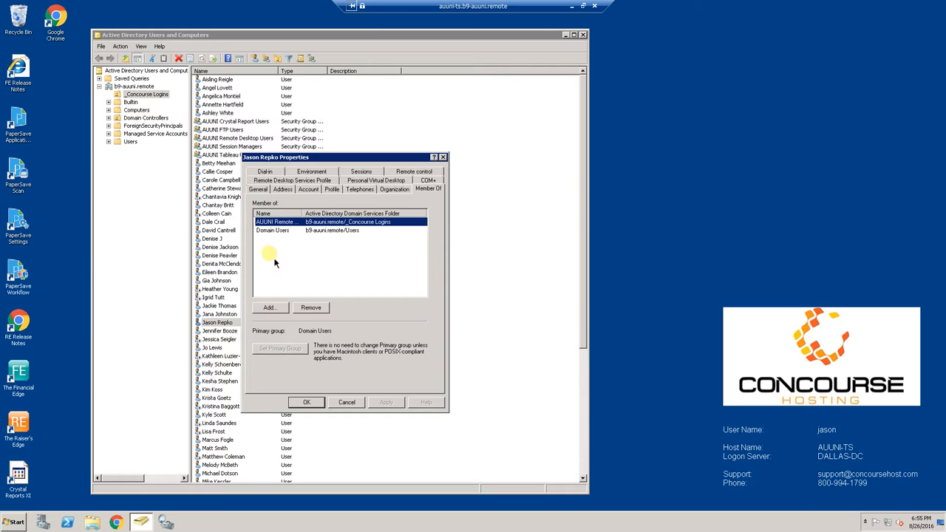
pyautogui.click(270, 310)
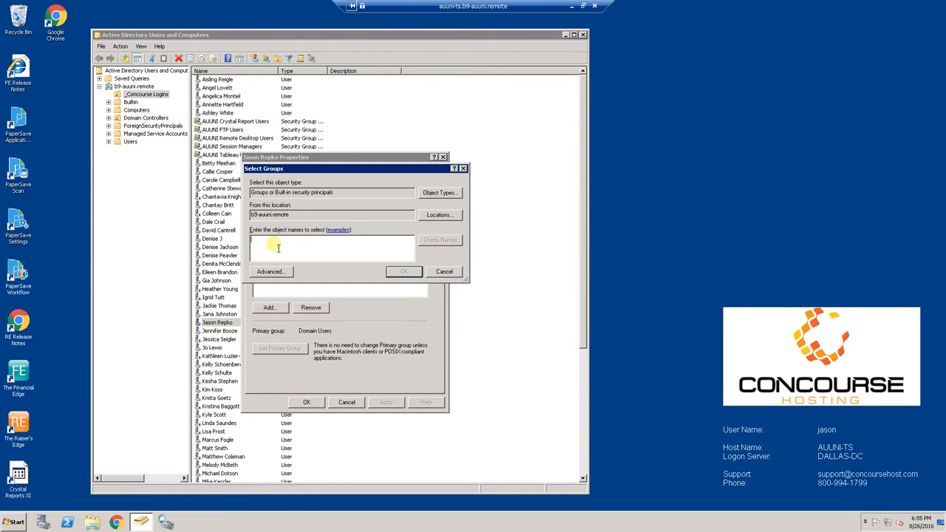
pyautogui.write('auuni')
pyautogui.click(452, 242)
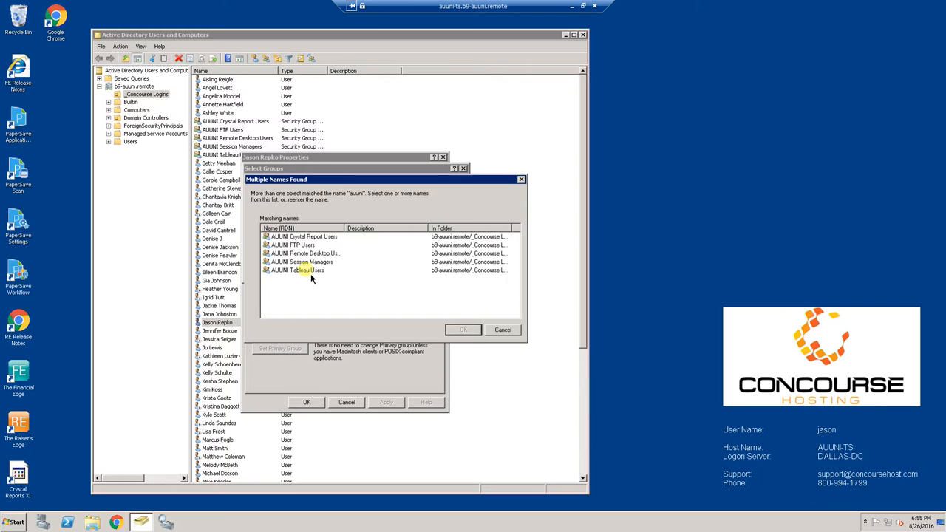
pyautogui.click(310, 272)
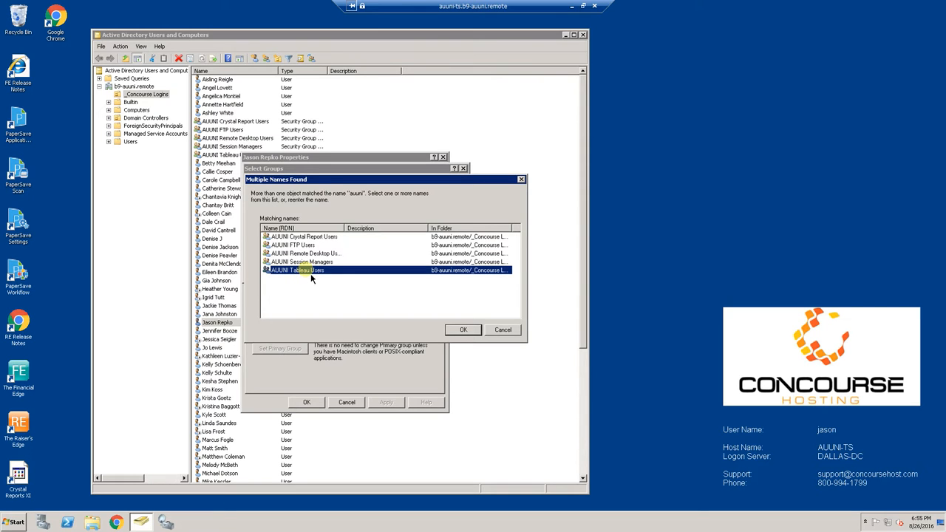
pyautogui.click(464, 331)
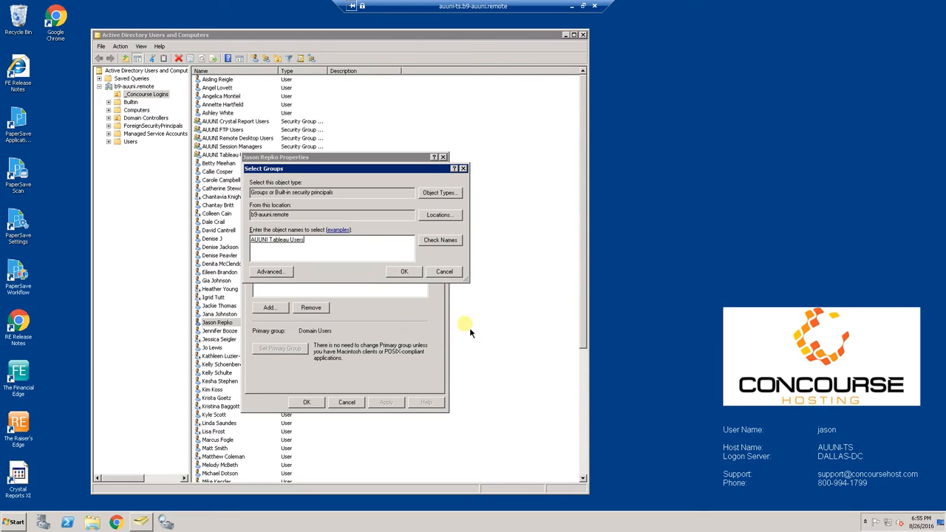
pyautogui.click(405, 272)
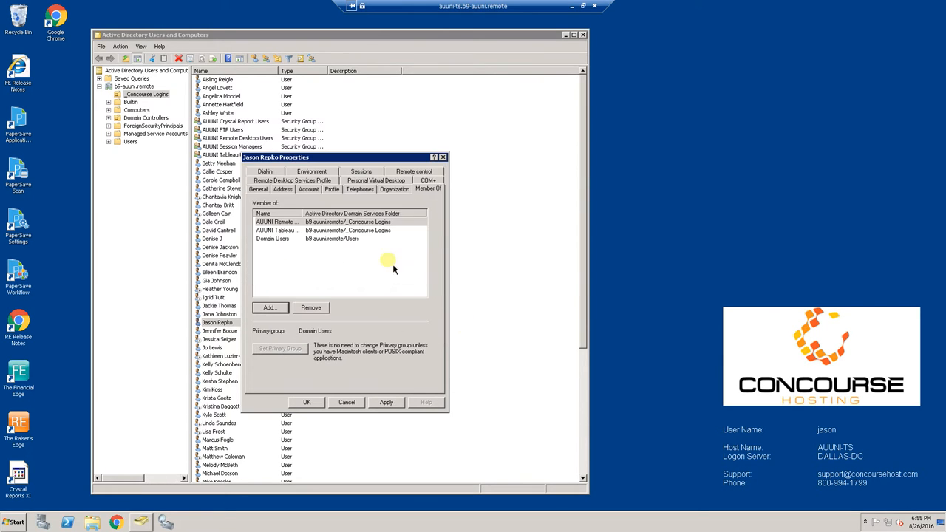
pyautogui.click(307, 402)
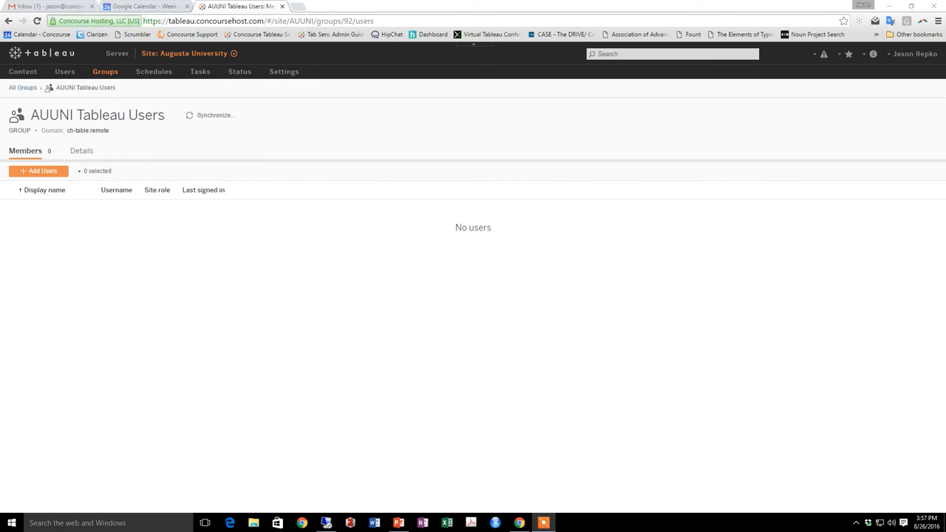
# Synchronize AUUNI Tableau Users with Active Directory, then reopen the group's member list from Groups
pyautogui.click(208, 120)
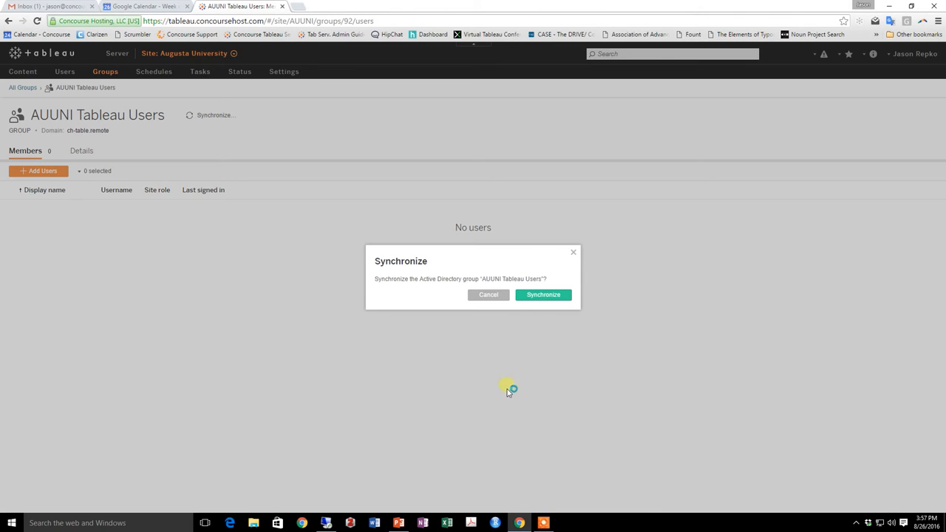
pyautogui.click(545, 296)
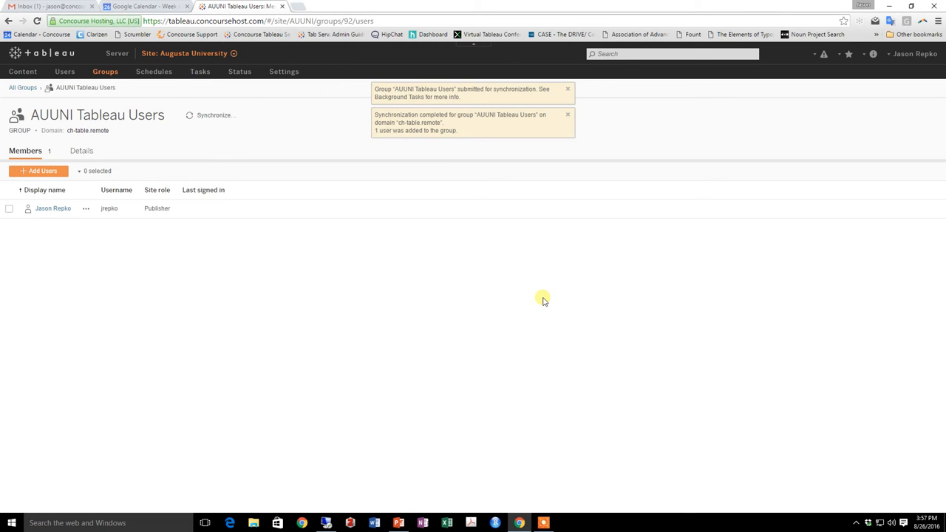
pyautogui.click(106, 71)
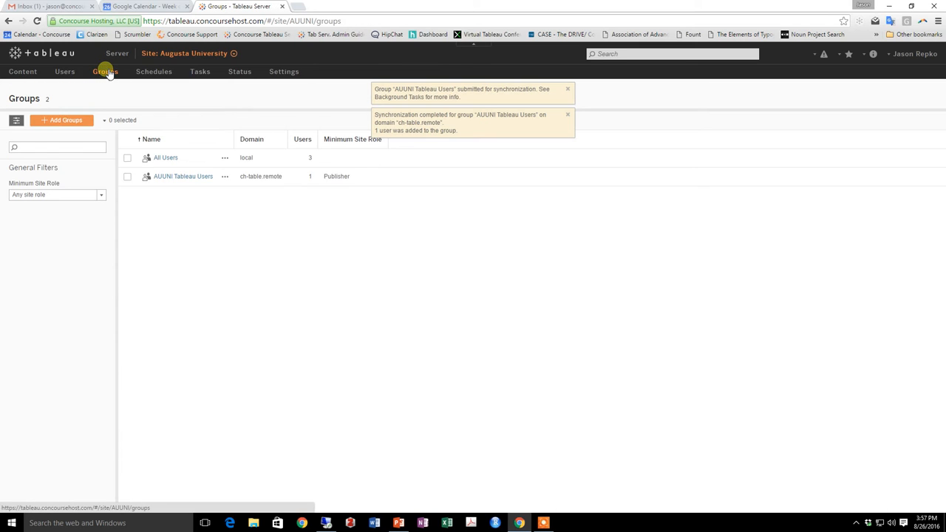
pyautogui.click(183, 178)
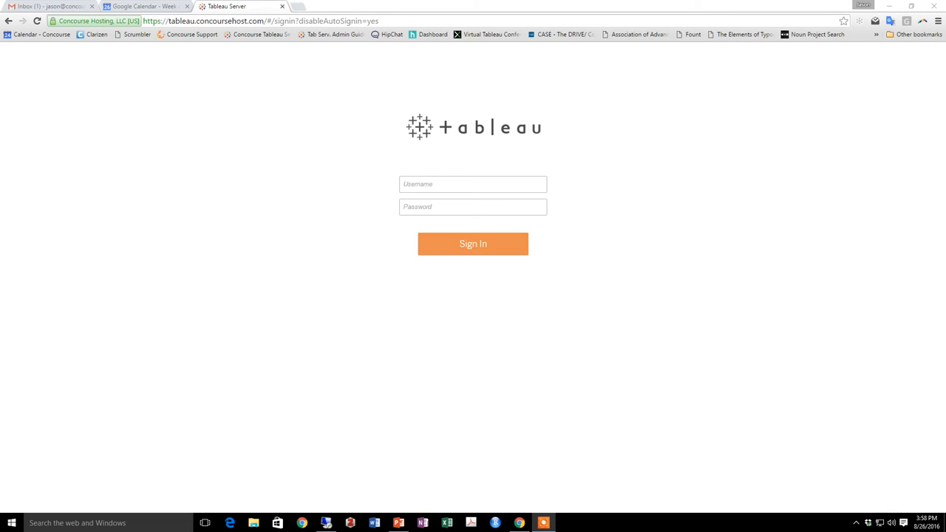
# Sign in to Tableau Server with the domain account's user name and password
pyautogui.click(418, 187)
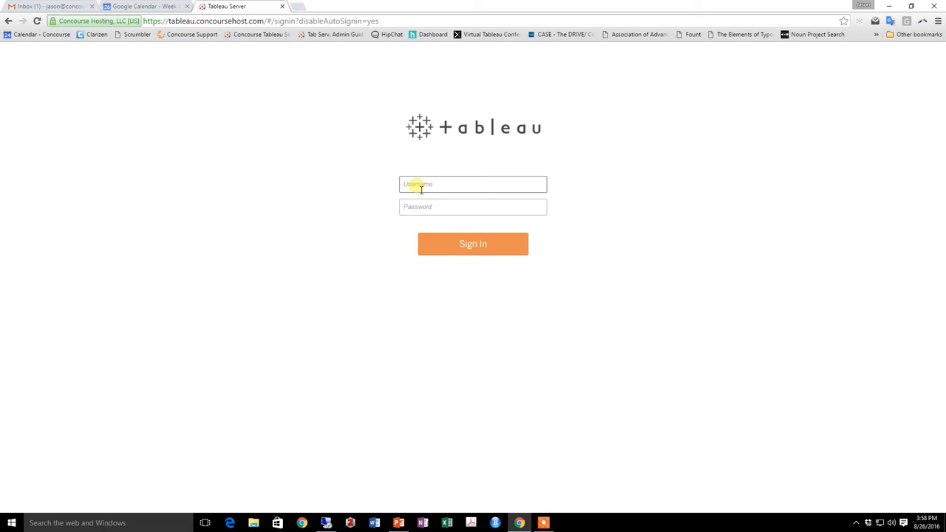
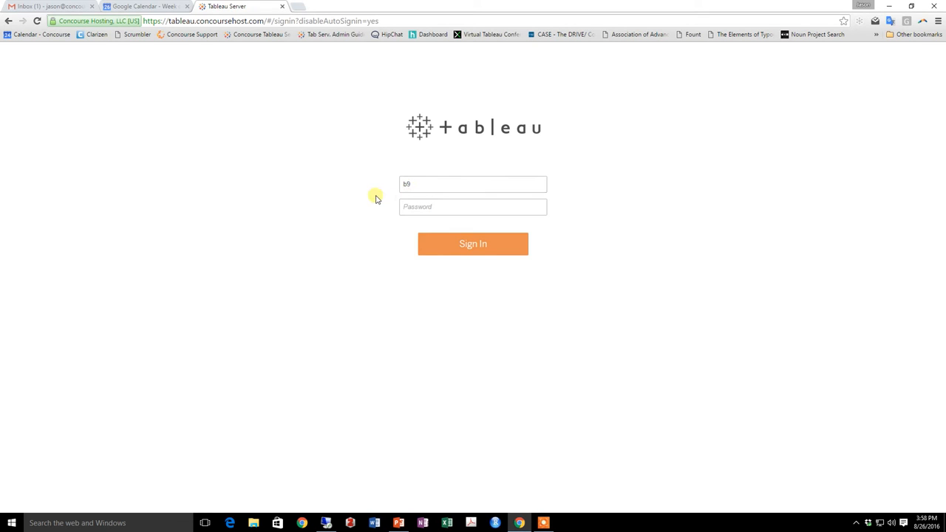
pyautogui.click(408, 208)
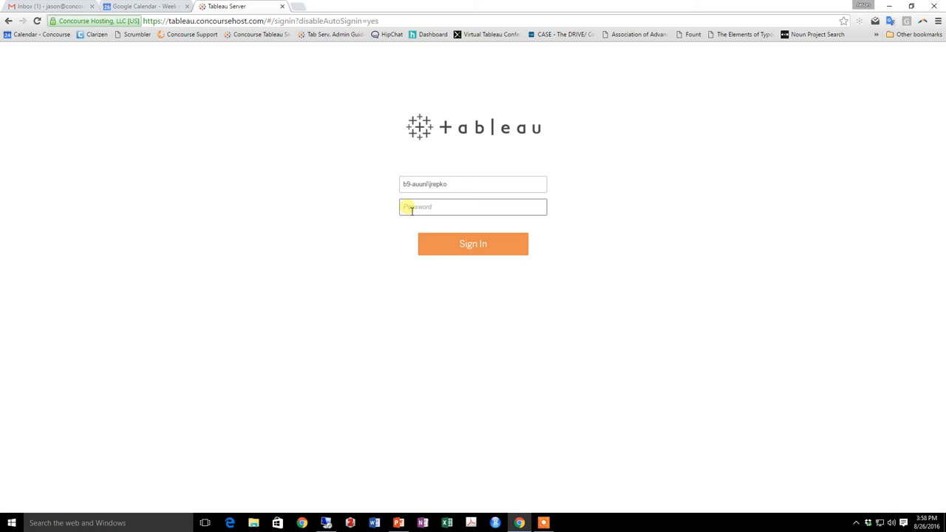
pyautogui.write('••••••••')
pyautogui.press('Return')
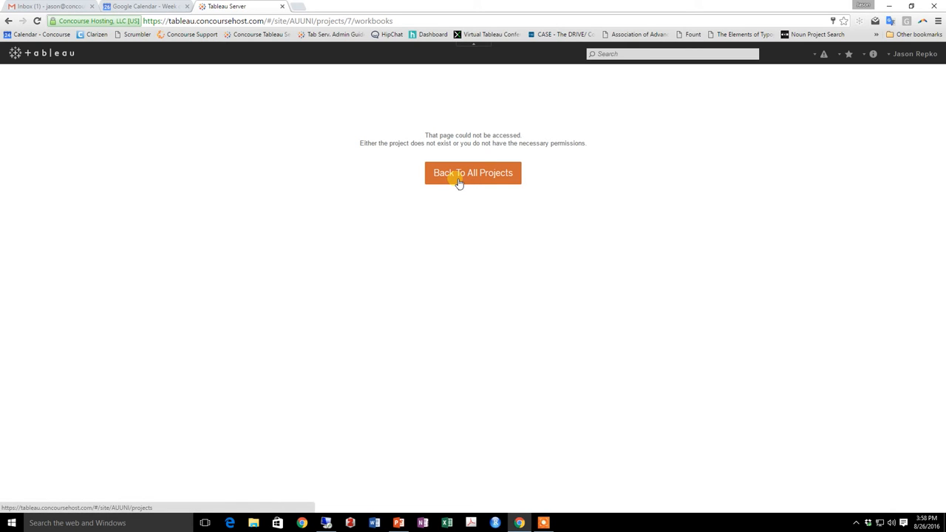
# Return to All Projects, then switch to the remote desktop's Active Directory Users and Computers
pyautogui.click(458, 185)
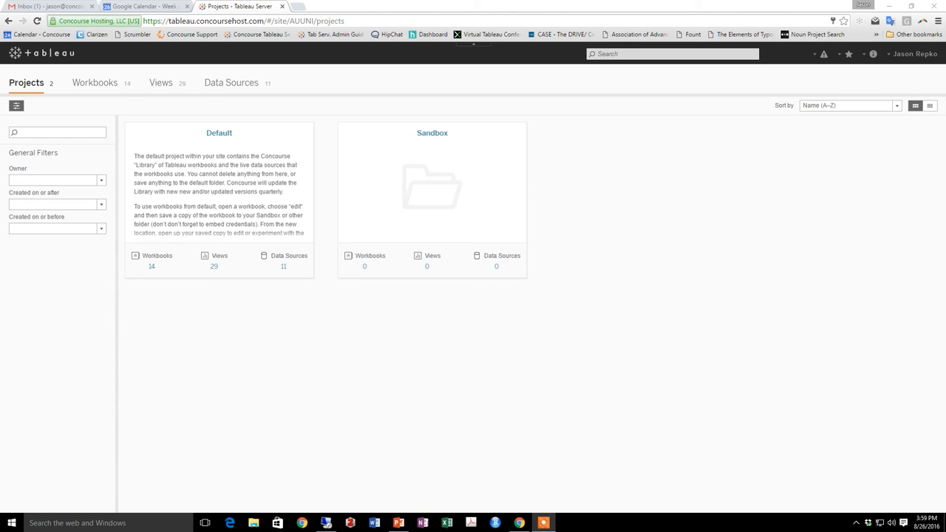
pyautogui.hotkey('alt', 'Tab')
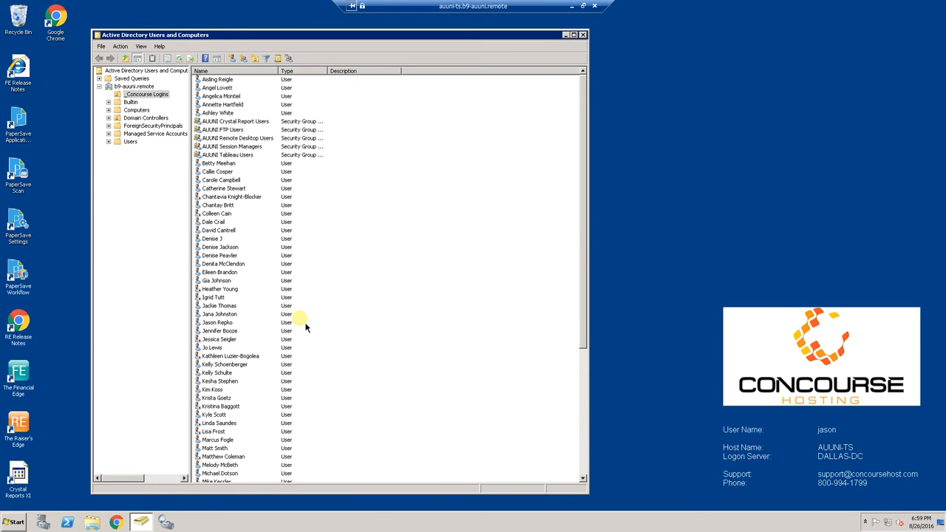
# Start a new user in Concourse Logins, entering the user's full name and logon name
pyautogui.click(232, 58)
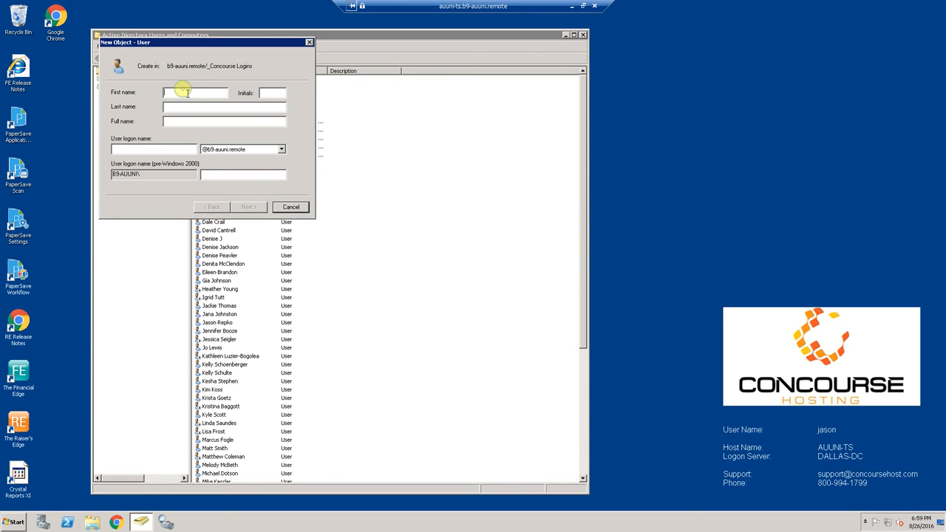
pyautogui.write('Jane')
pyautogui.press('BackSpace')
pyautogui.press('BackSpace')
pyautogui.write('ne ')
pyautogui.write('Doe')
pyautogui.press('Tab')
pyautogui.press('Tab')
pyautogui.write('jdoe')
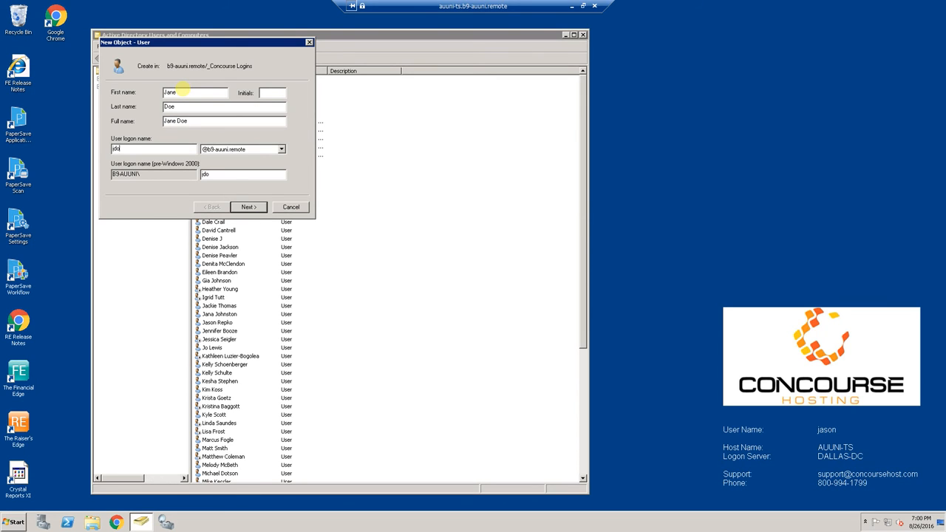
# Set the new user's password without requiring a change at next logon, and finish creating the account
pyautogui.click(247, 207)
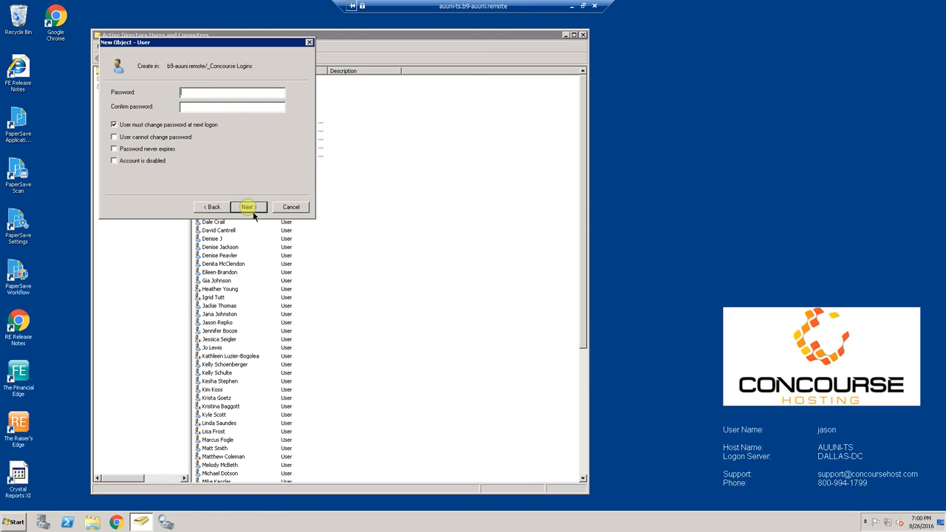
pyautogui.click(114, 125)
pyautogui.click(198, 95)
pyautogui.write('*****************')
pyautogui.click(247, 207)
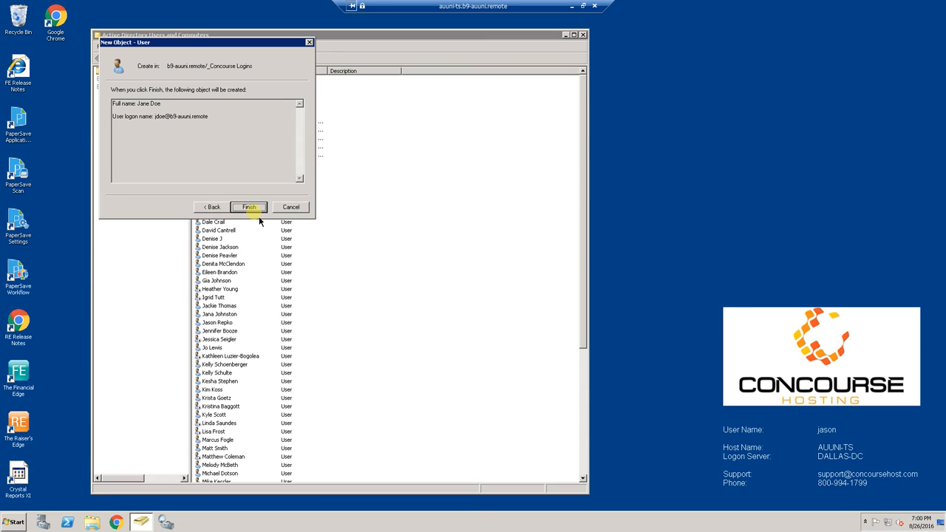
pyautogui.click(251, 208)
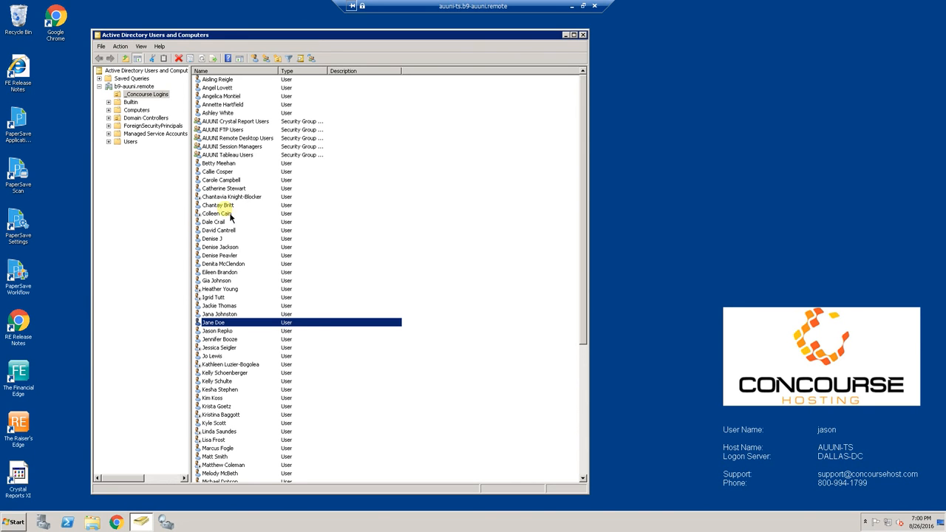
# Add the new user to AUUNI Tableau Users via its Member Of tab, searching 'auuni'
pyautogui.doubleClick(323, 325)
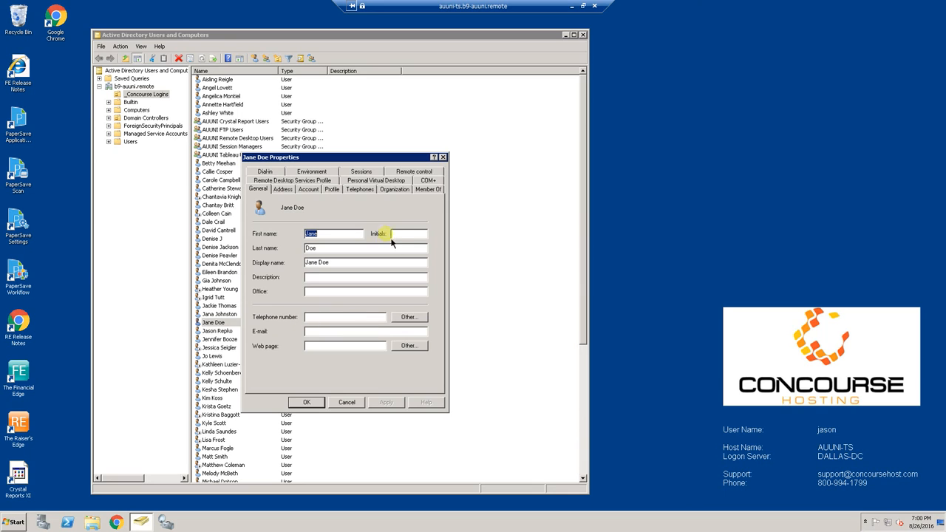
pyautogui.click(428, 189)
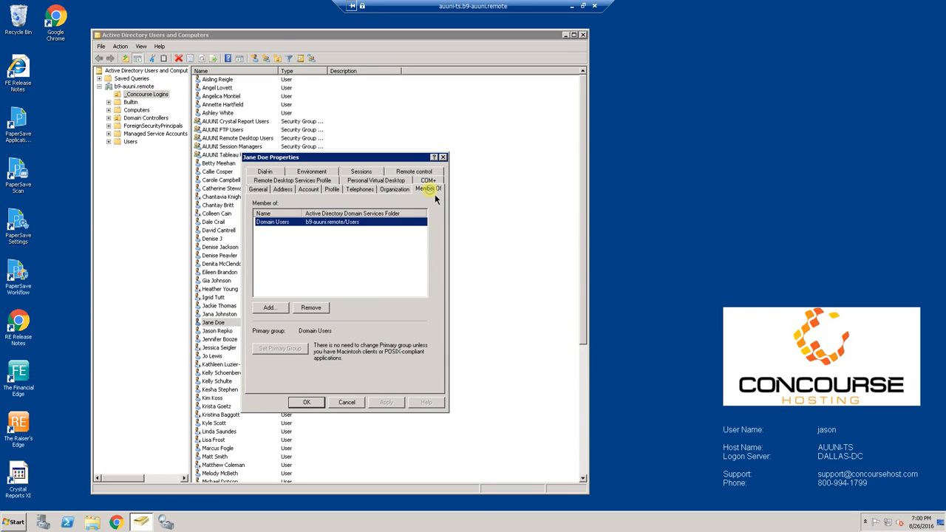
pyautogui.click(275, 310)
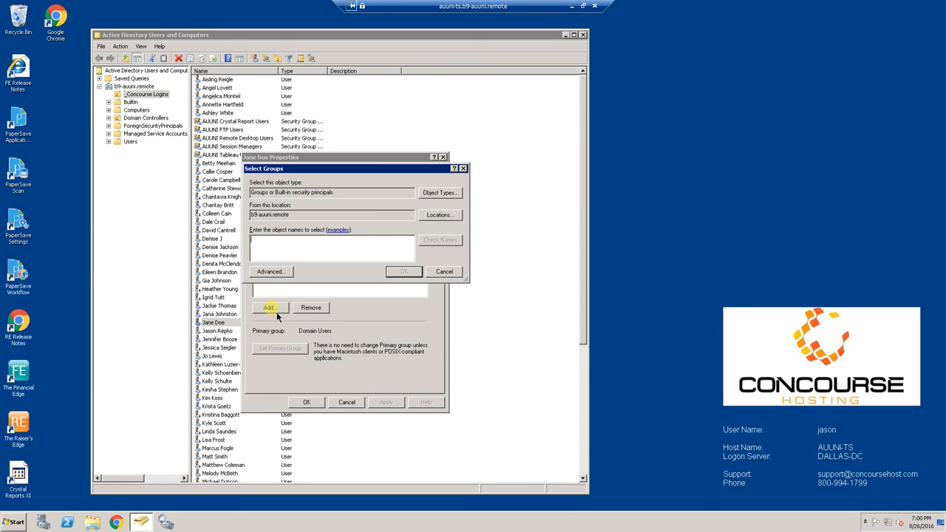
pyautogui.write('auuni')
pyautogui.click(449, 241)
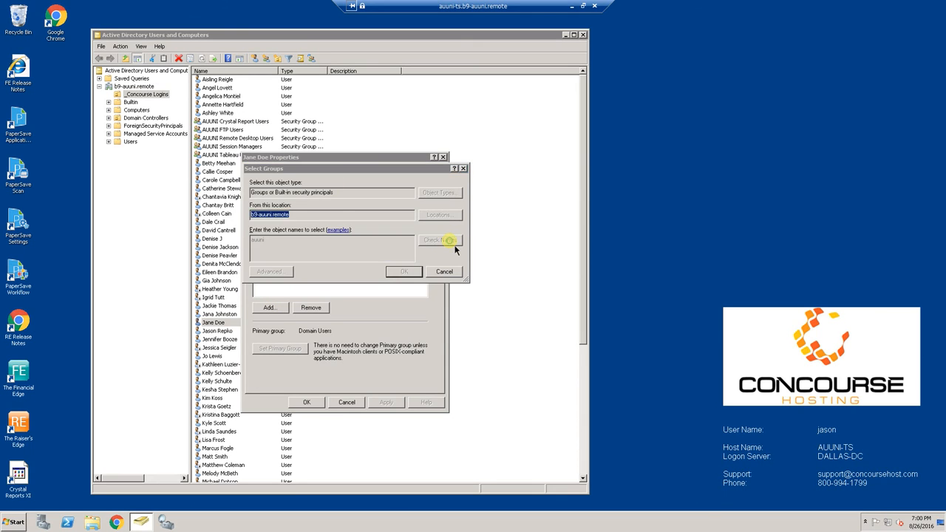
pyautogui.click(325, 270)
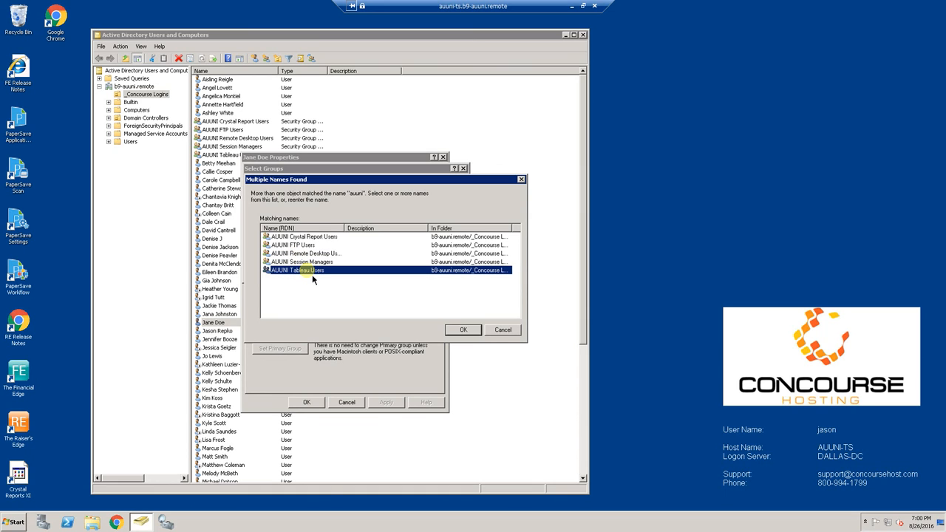
pyautogui.click(455, 330)
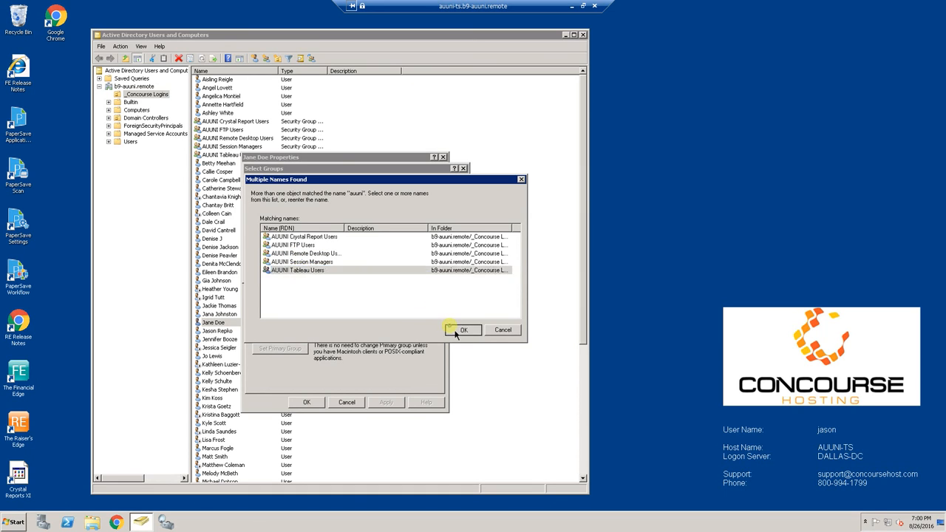
pyautogui.click(404, 272)
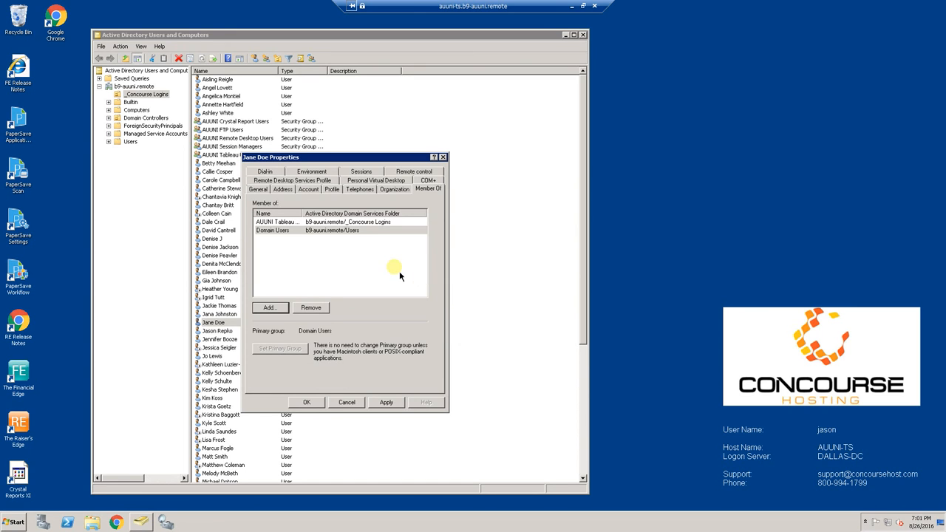
pyautogui.click(321, 404)
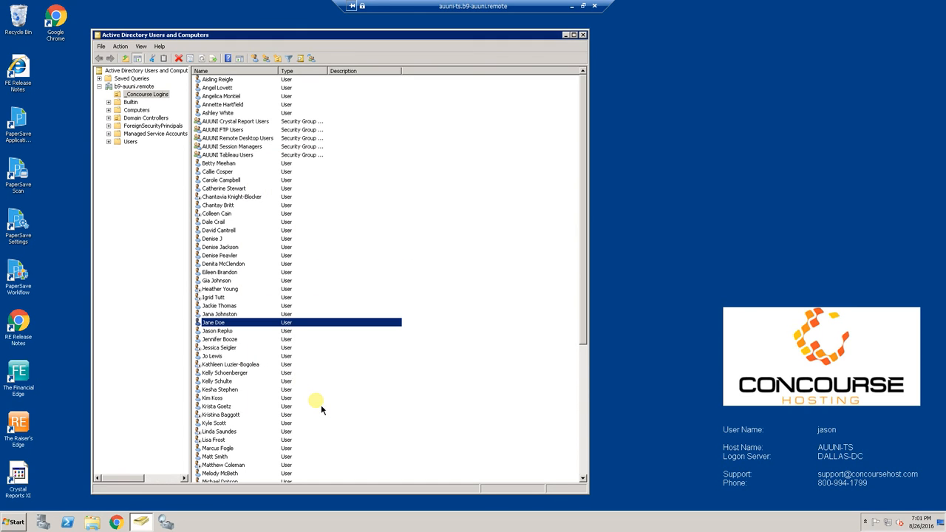
# Set the new user's Description field to 'Tableau Server User Only' and save the properties
pyautogui.doubleClick(346, 323)
pyautogui.click(332, 279)
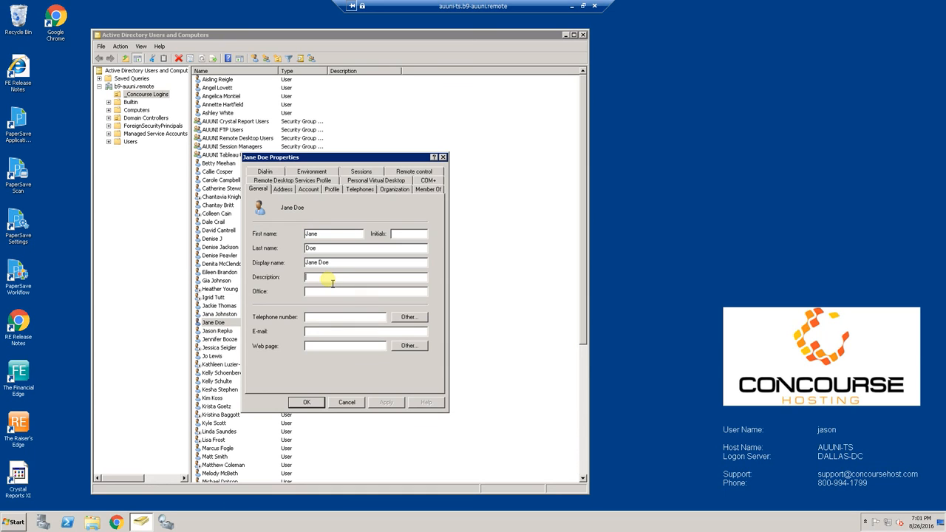
pyautogui.write('Tableau Server User Only')
pyautogui.click(307, 403)
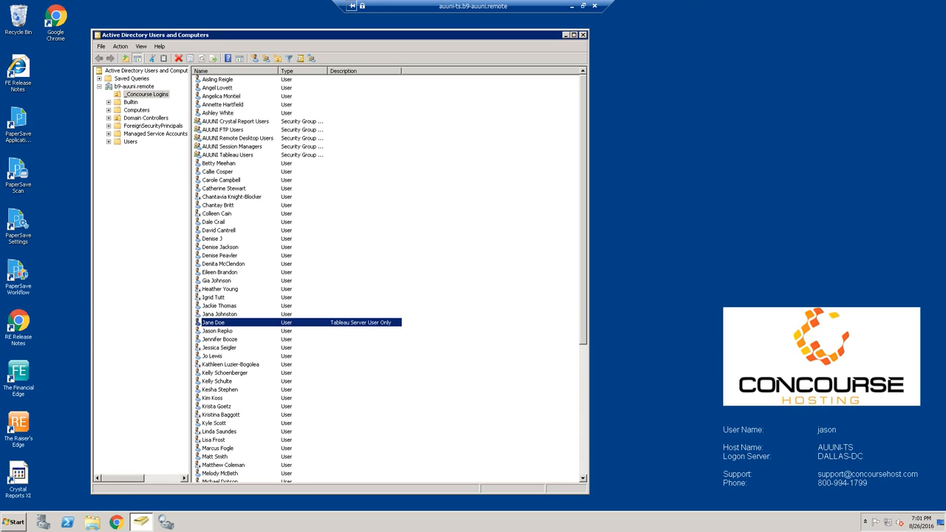